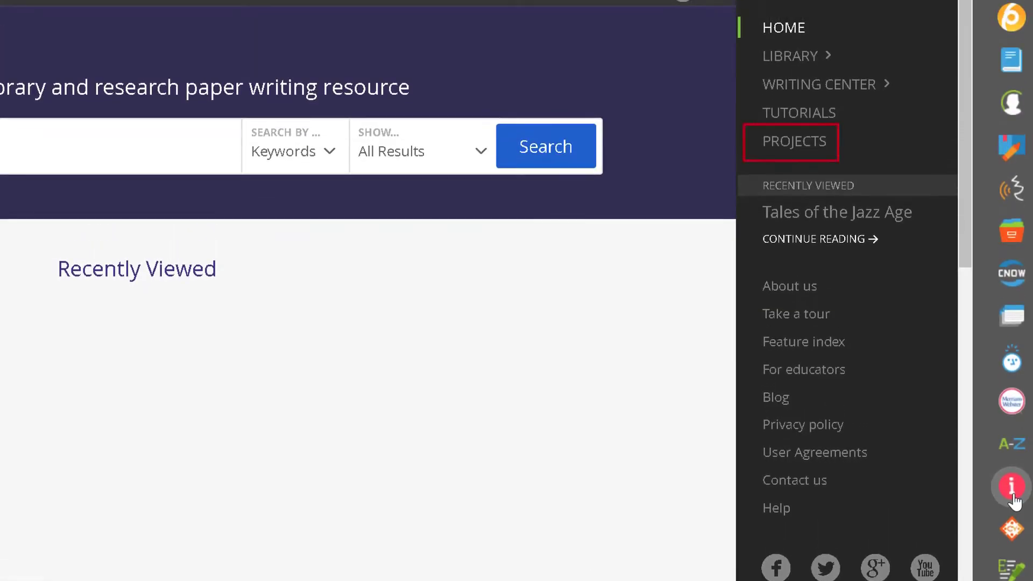
- Save a new Eleanor Roosevelt project as the currently active project and show its gear options
click(794, 141)
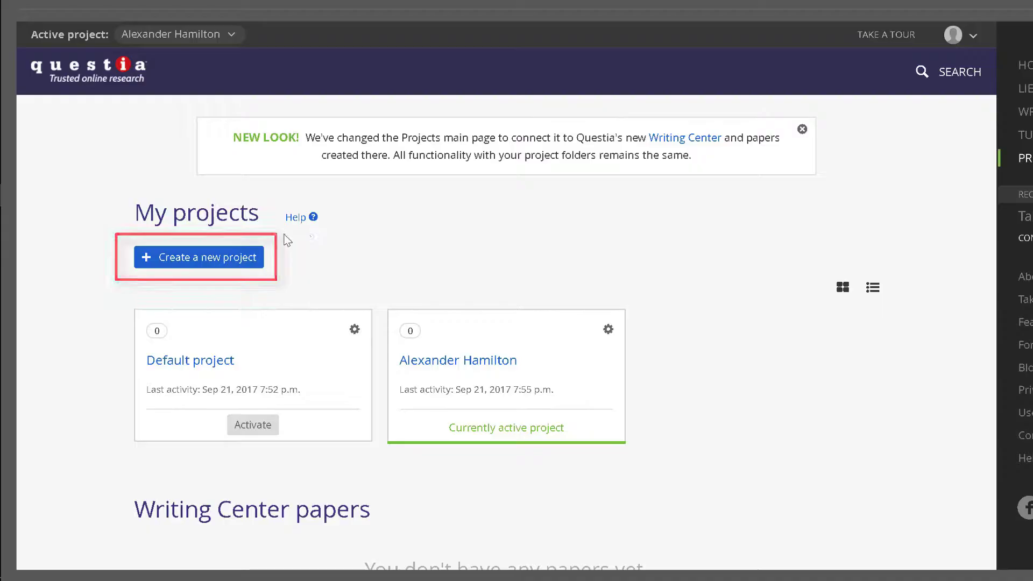
click(208, 257)
text(Eleanor Roosevelt)
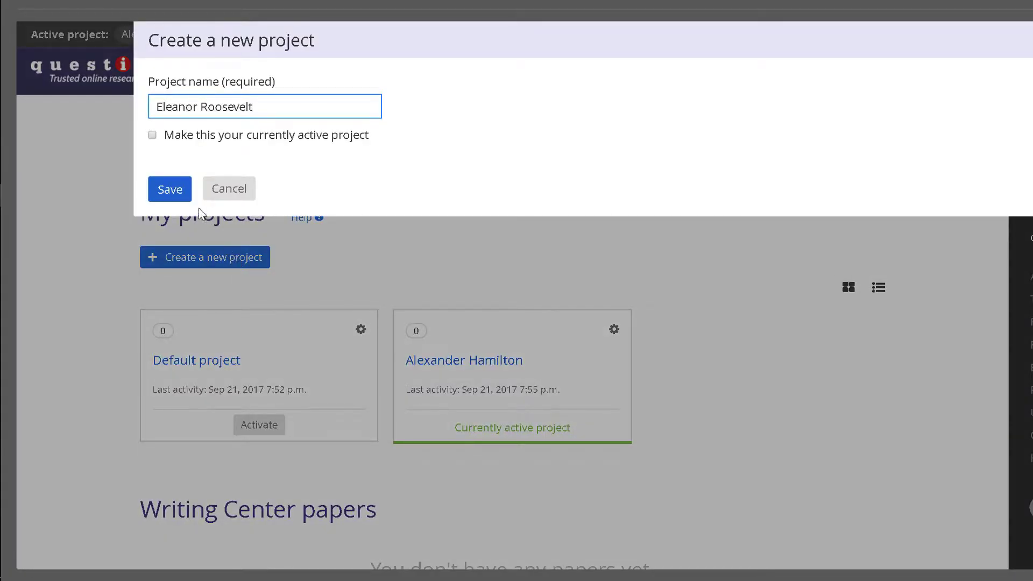
click(152, 134)
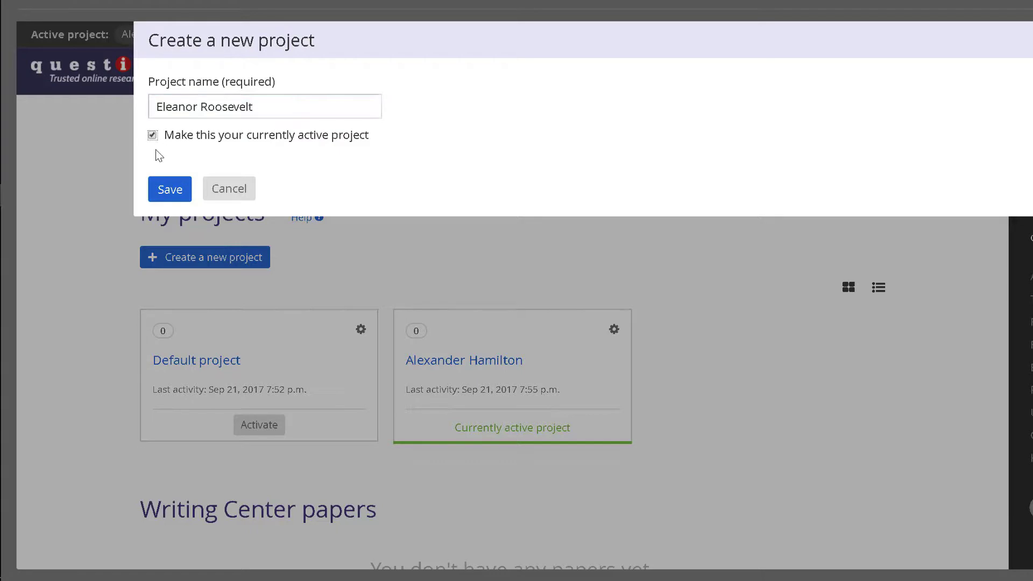
click(168, 189)
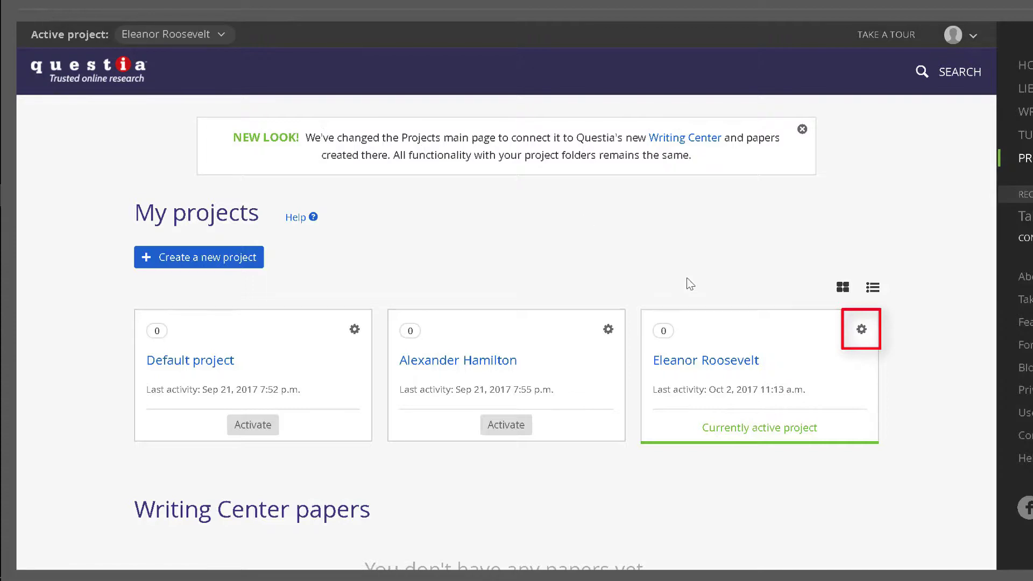
click(862, 331)
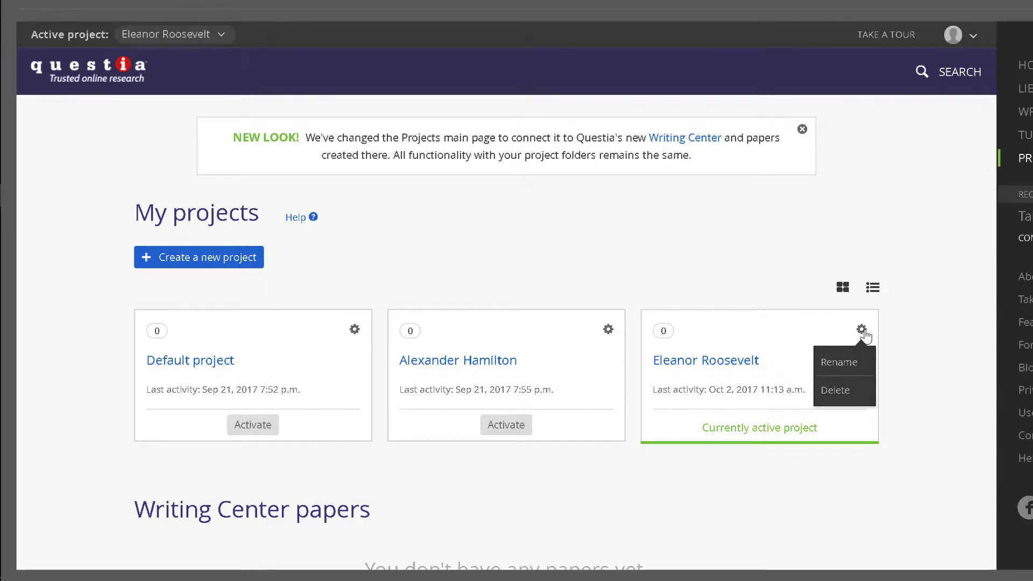
- Search the library for Eleanor Roosevelt and read The Eleanor Roosevelt Encyclopedia from its overview
click(949, 71)
click(807, 75)
text(Elea)
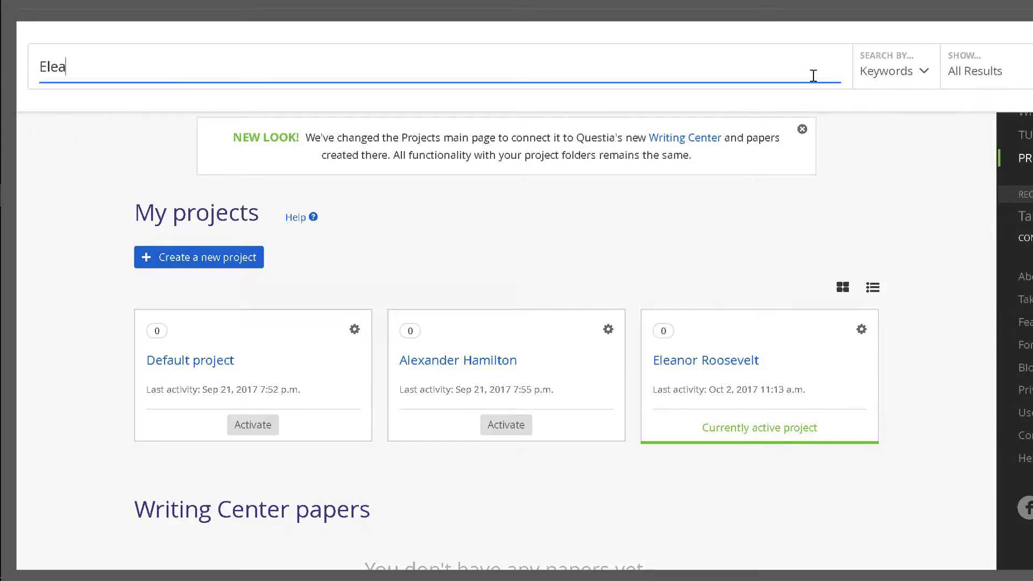
text(nor Roosevelt)
key(Return)
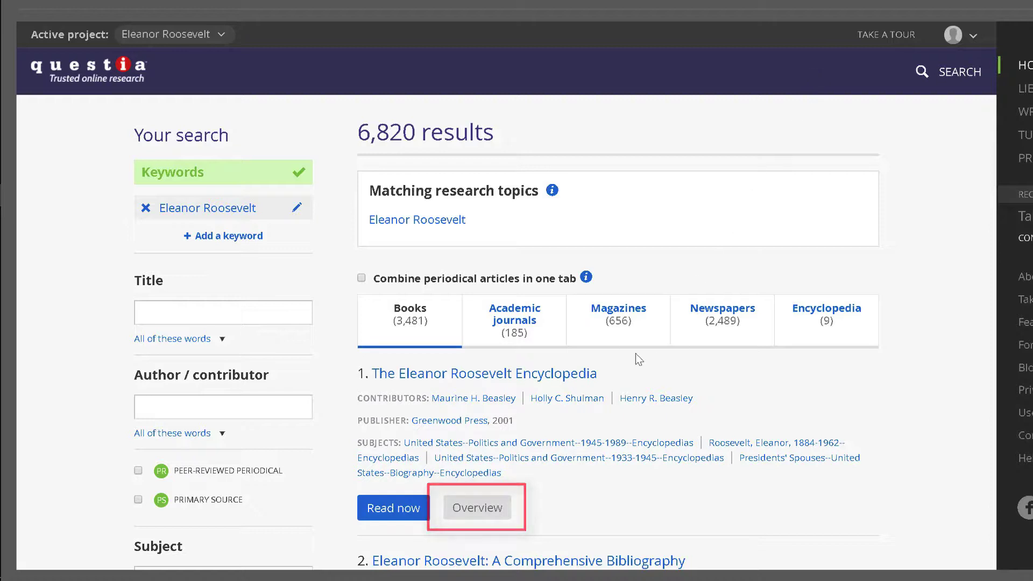
click(501, 507)
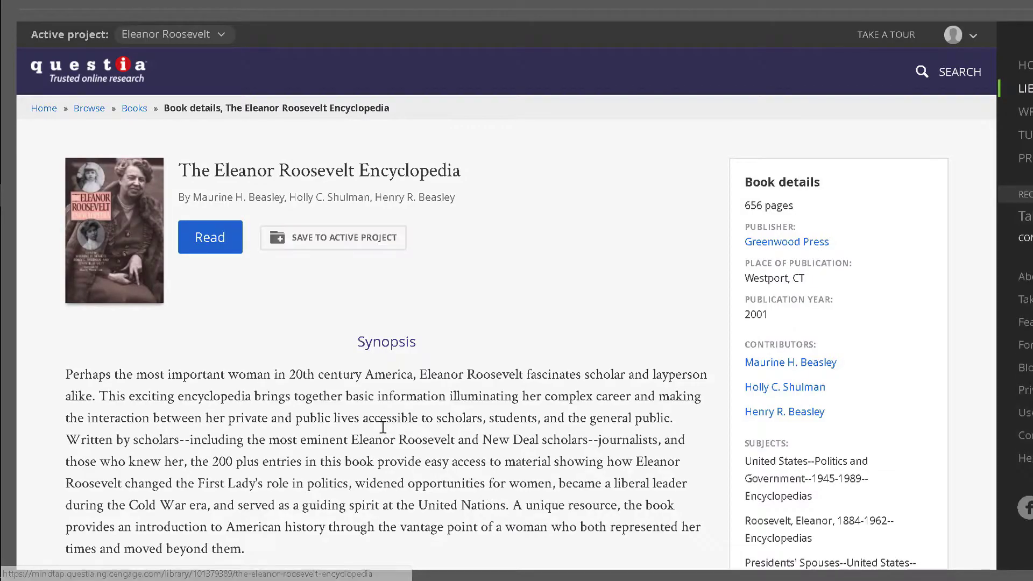
click(225, 246)
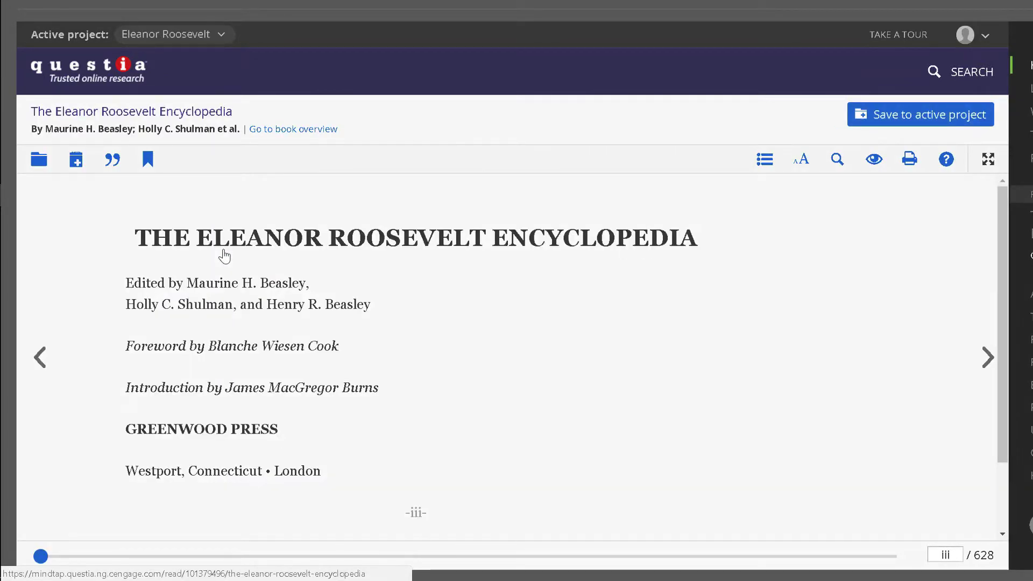
- Show the book's saved items, save an 'Important' note on the title page, and start its citation
click(40, 159)
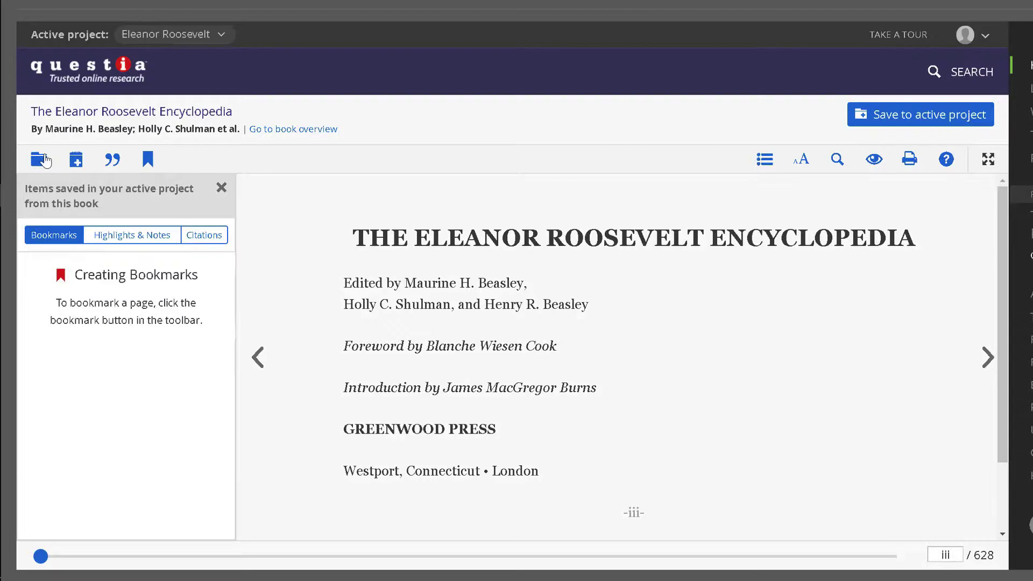
click(76, 160)
text(Import)
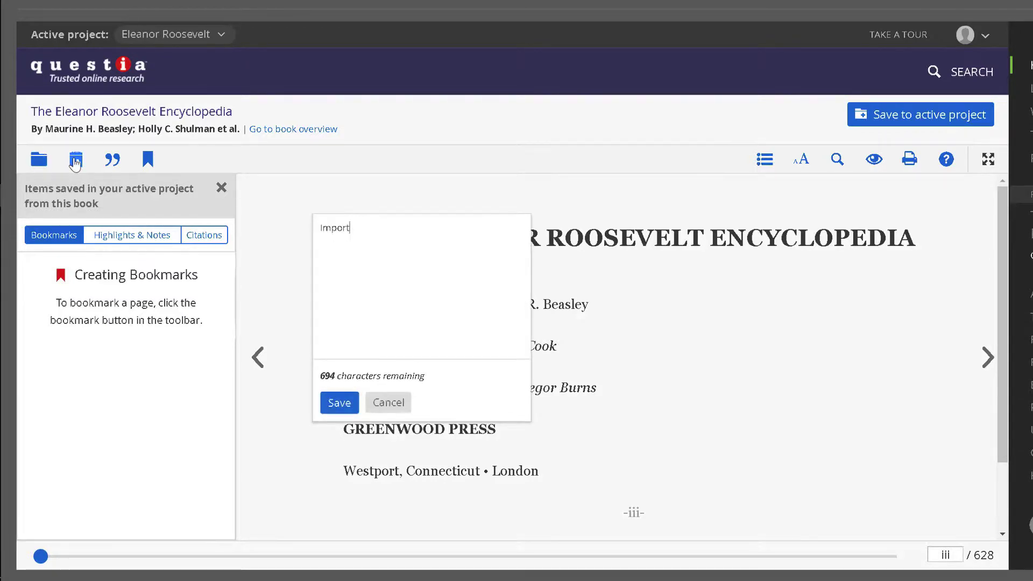
text(ant)
click(339, 403)
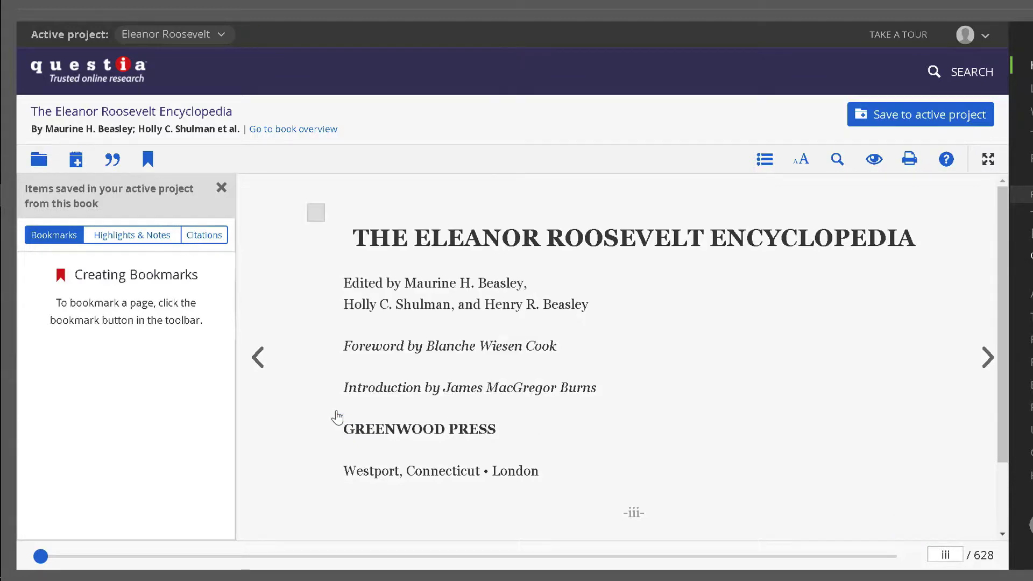
click(113, 159)
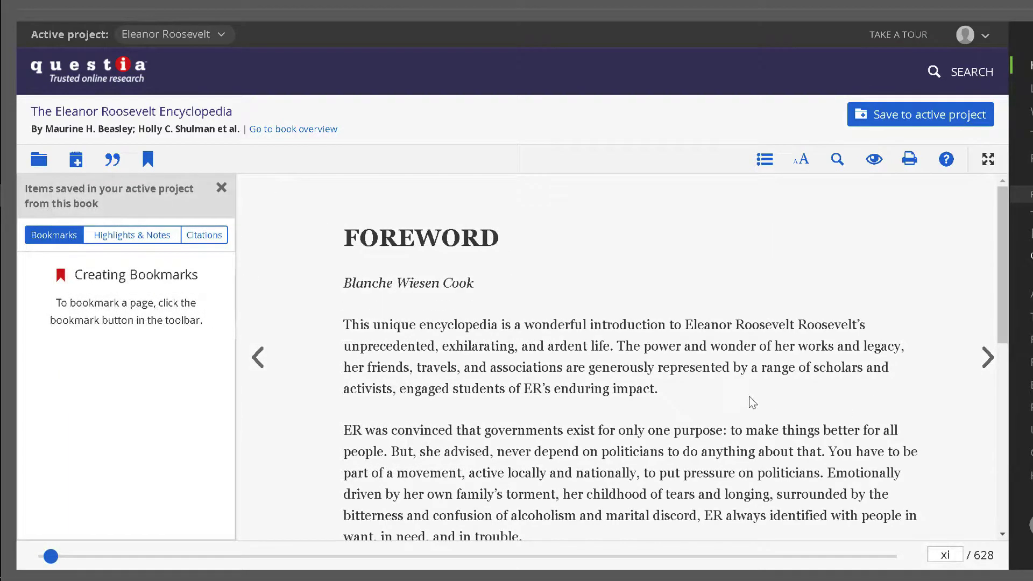
- Highlight the Foreword's first paragraph in purple and save its MLA 8 cited passage to the project
double_click(357, 325)
shift+click(622, 392)
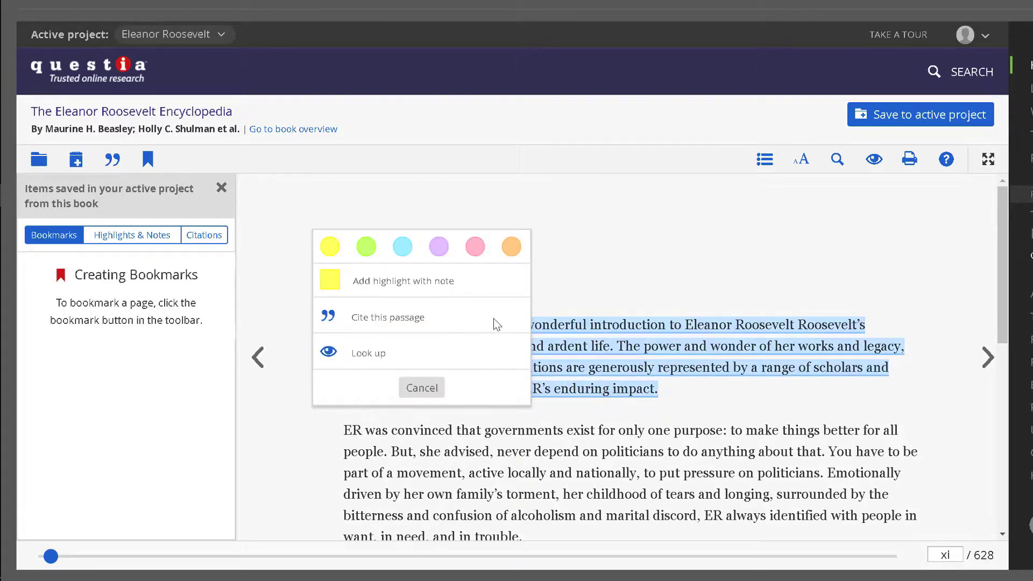
click(439, 247)
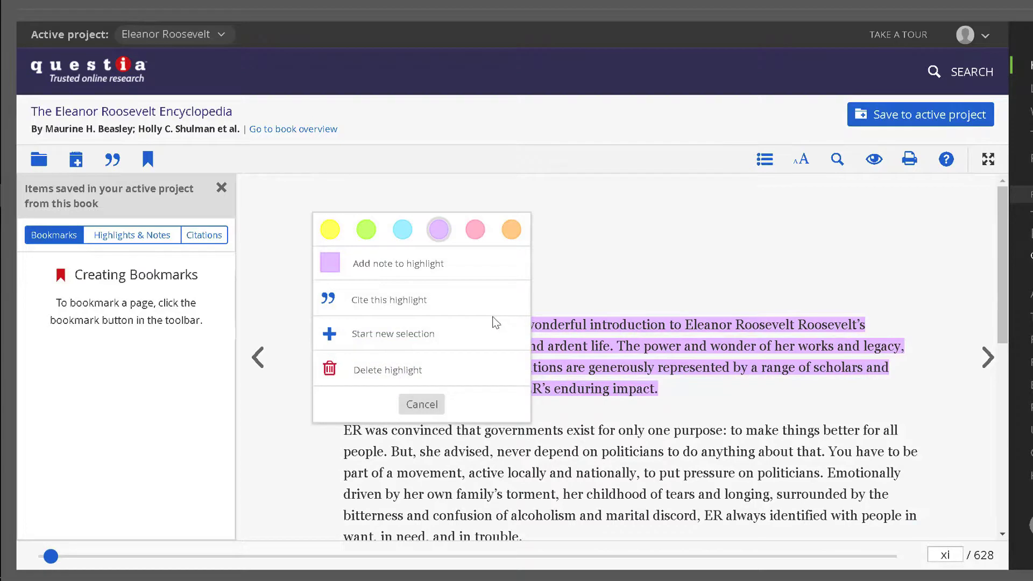
click(409, 302)
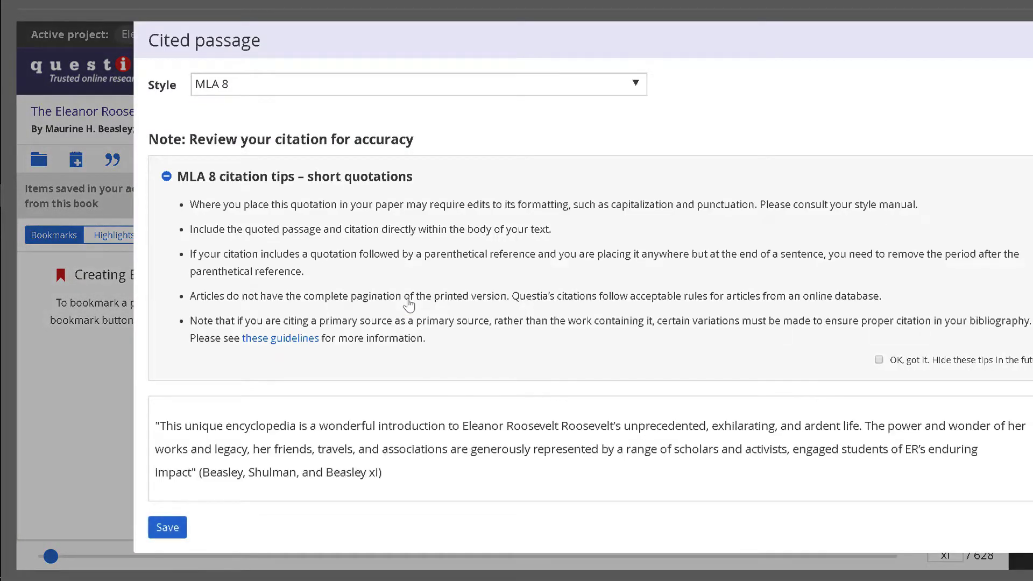
click(169, 528)
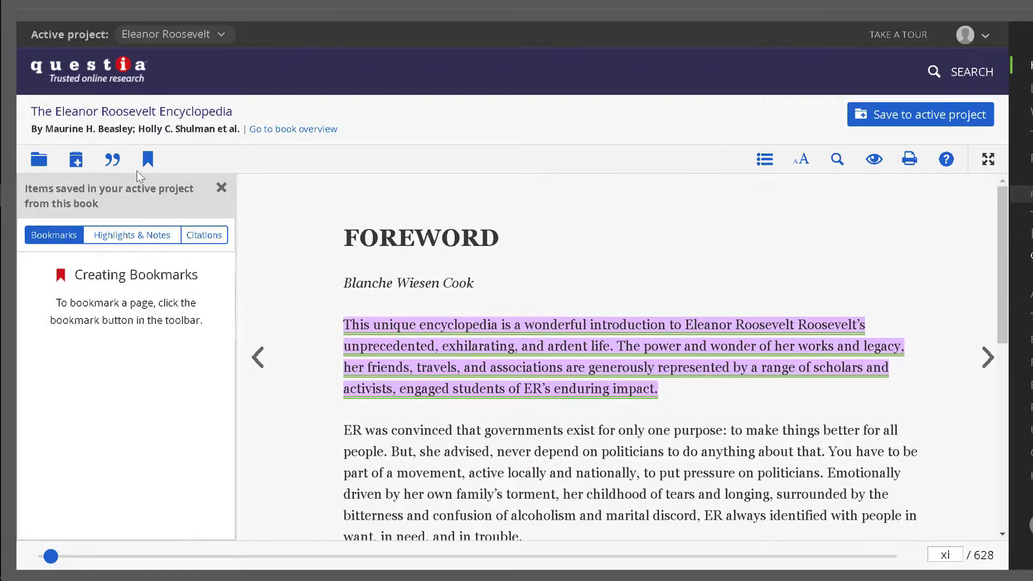
- Bookmark page xi, view the table of contents, and jump full-screen to page 48
click(150, 159)
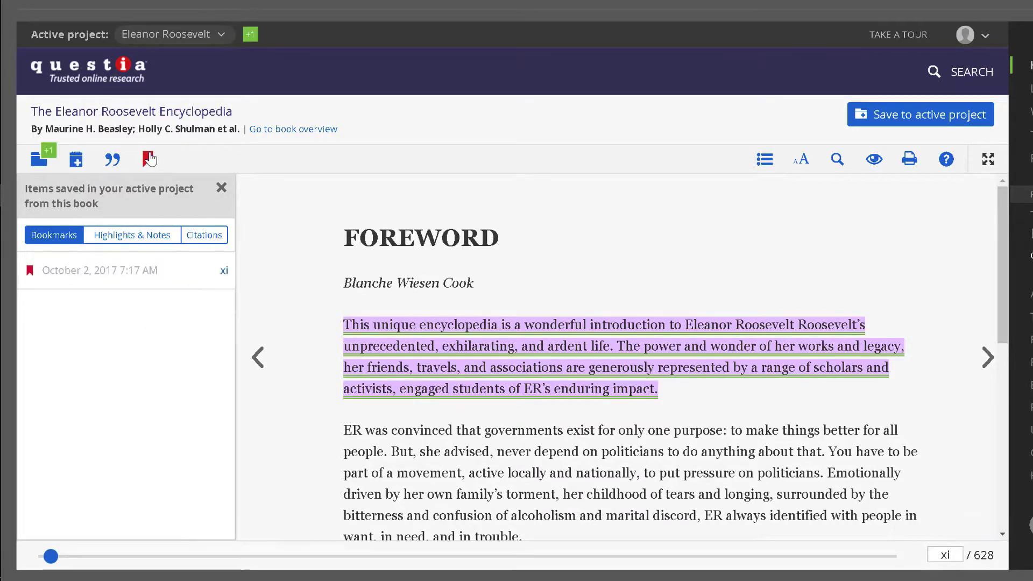
click(764, 159)
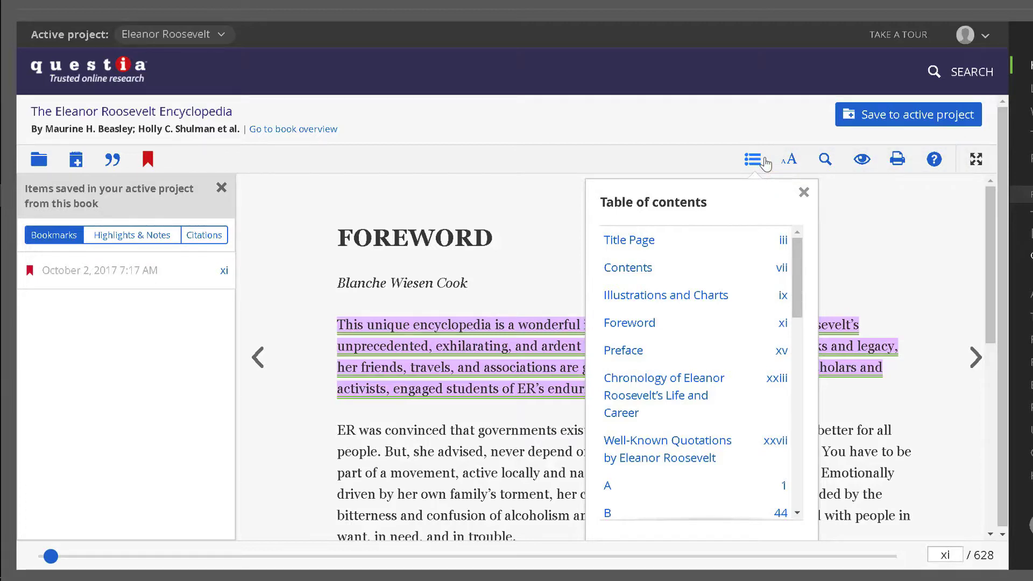
click(978, 160)
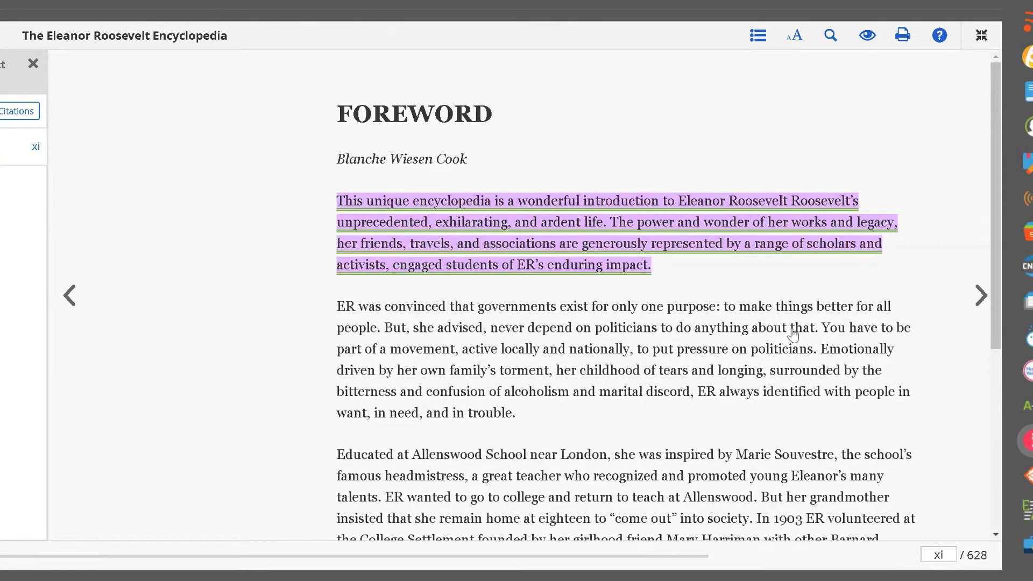
click(938, 556)
text(18)
key(Return)
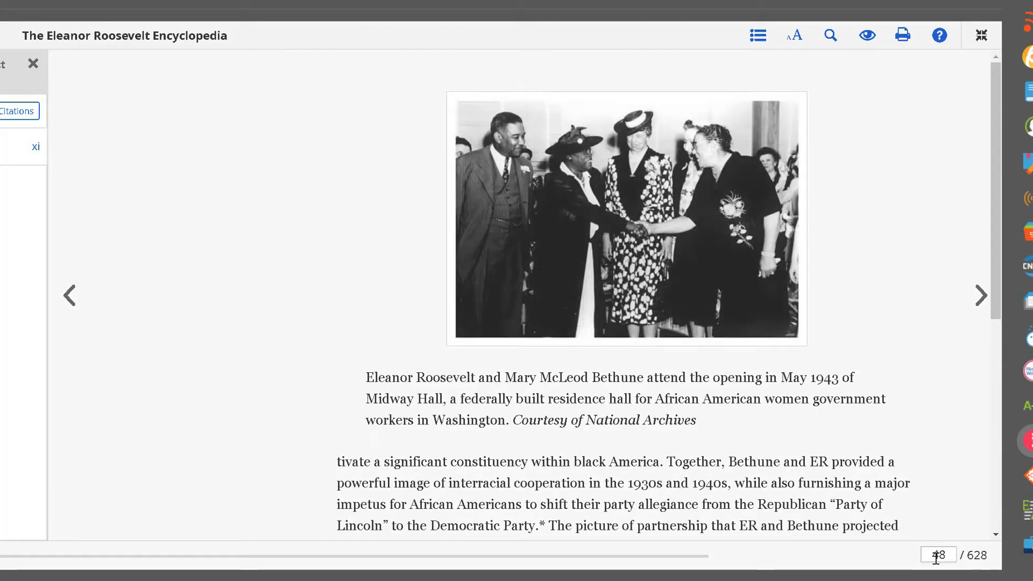
- Save the encyclopedia to the active project and return to the Eleanor Roosevelt search results
click(981, 34)
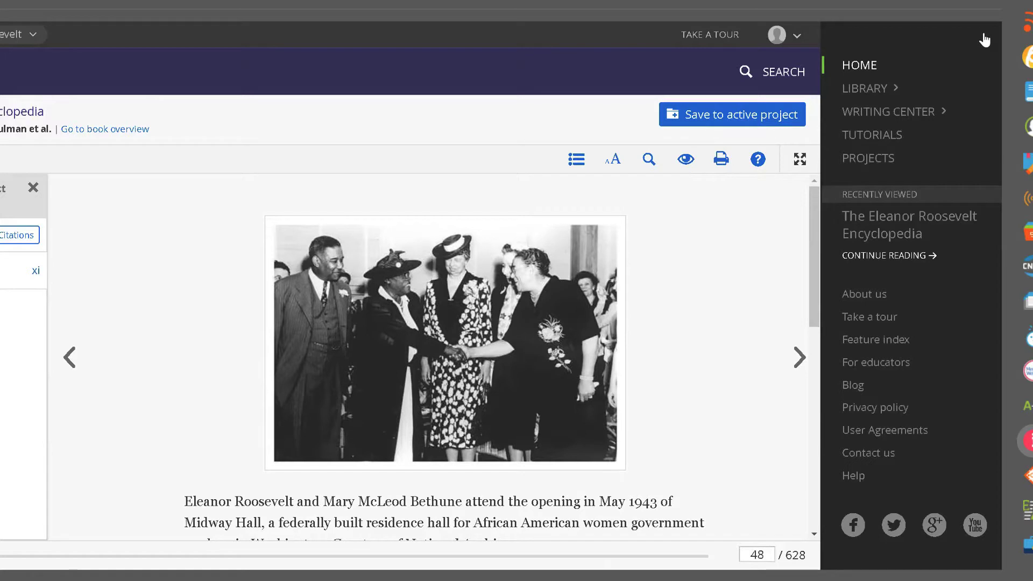
click(794, 120)
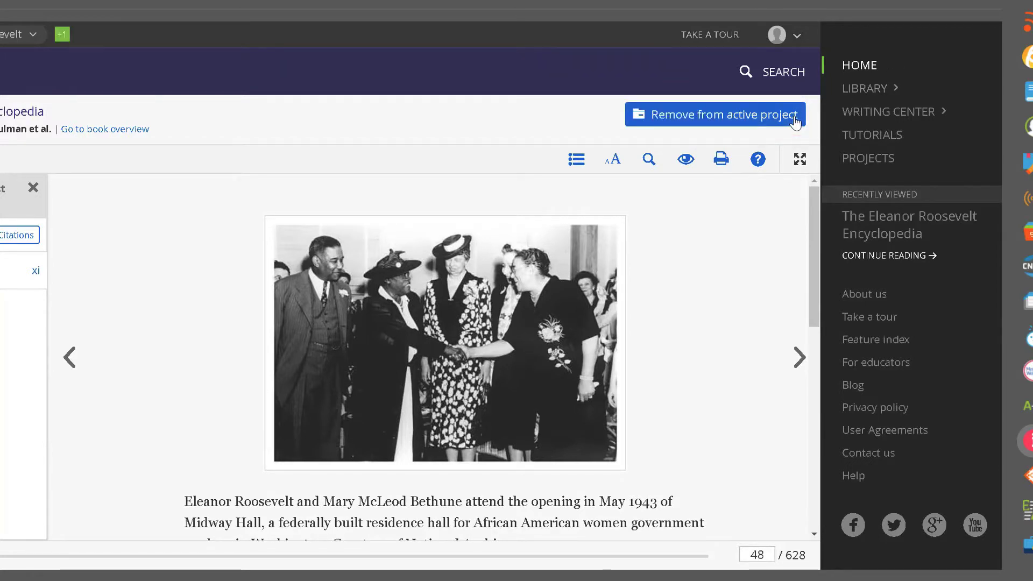
click(783, 71)
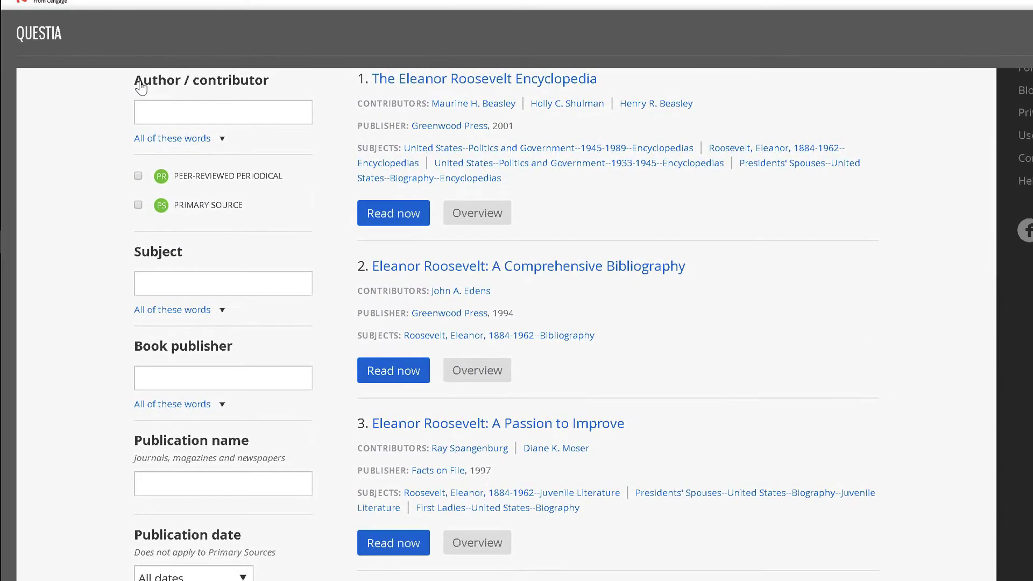
scroll(140, 81, up, 3)
- Switch from the Active project dropdown to the Eleanor Roosevelt project page
click(170, 81)
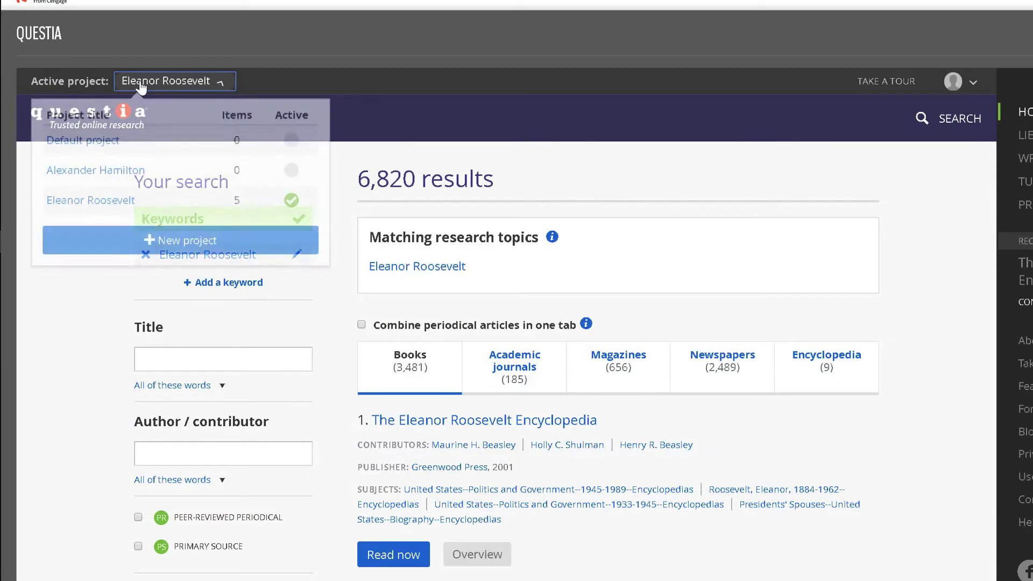
click(91, 200)
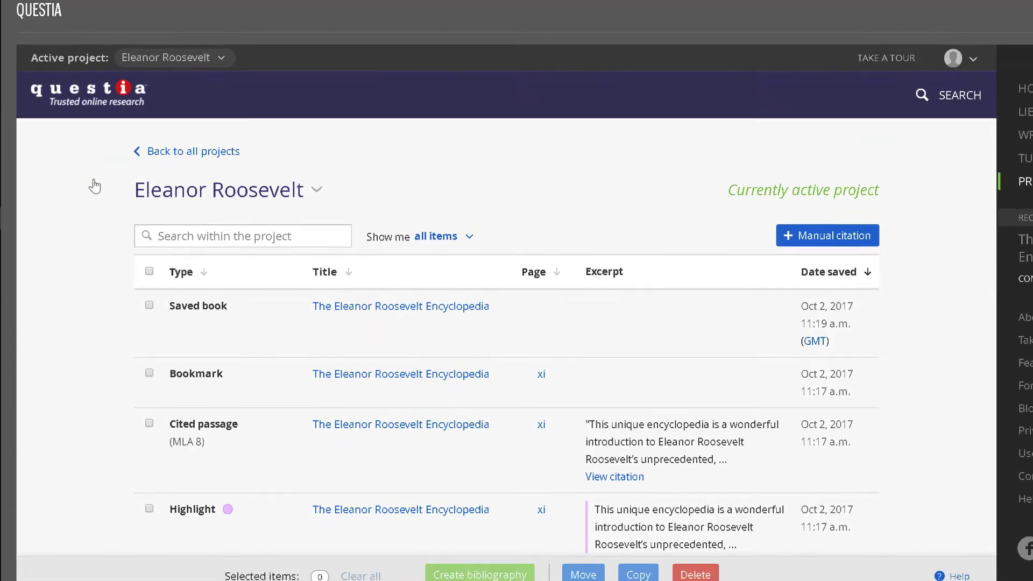
scroll(94, 209, down, 2)
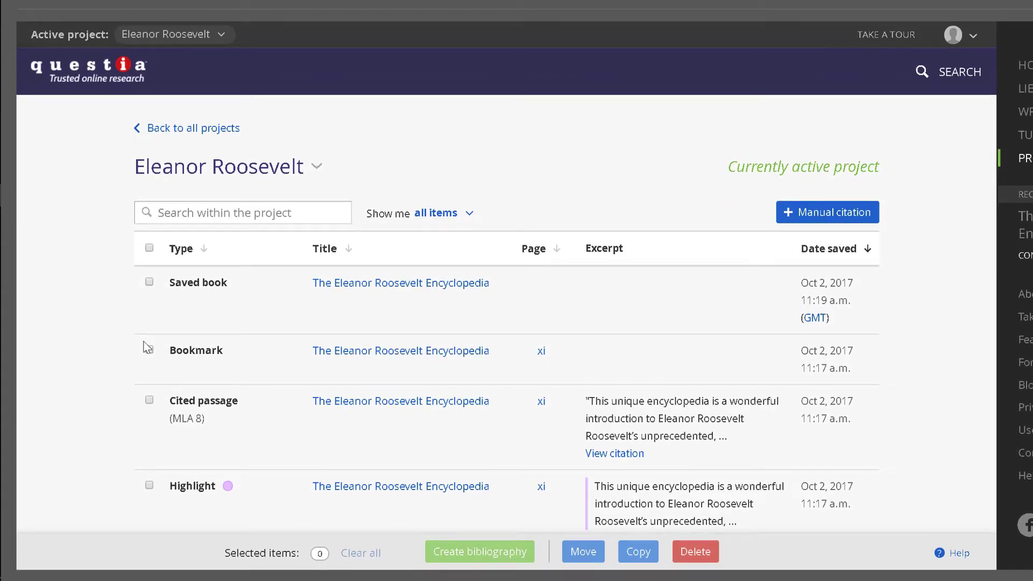
- Check the Cited passage and Bookmark items and generate an MLA 8 bibliography from them
click(149, 401)
click(149, 350)
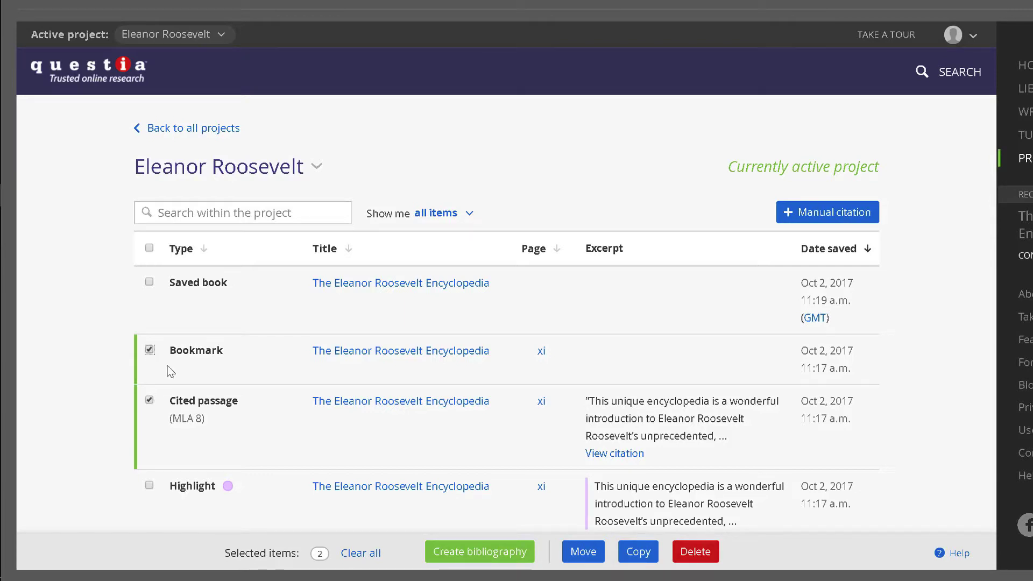
click(445, 552)
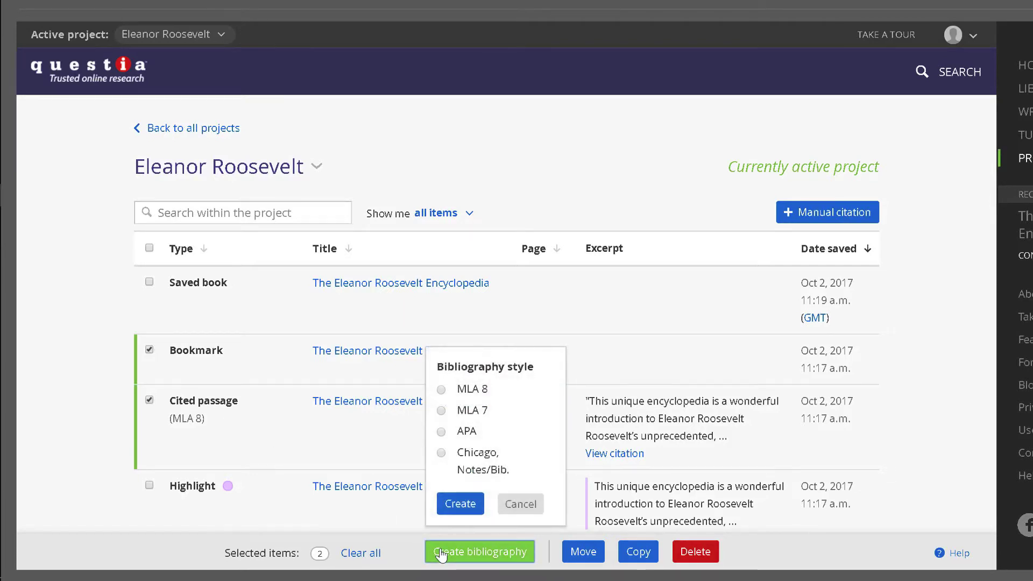
click(441, 390)
click(460, 504)
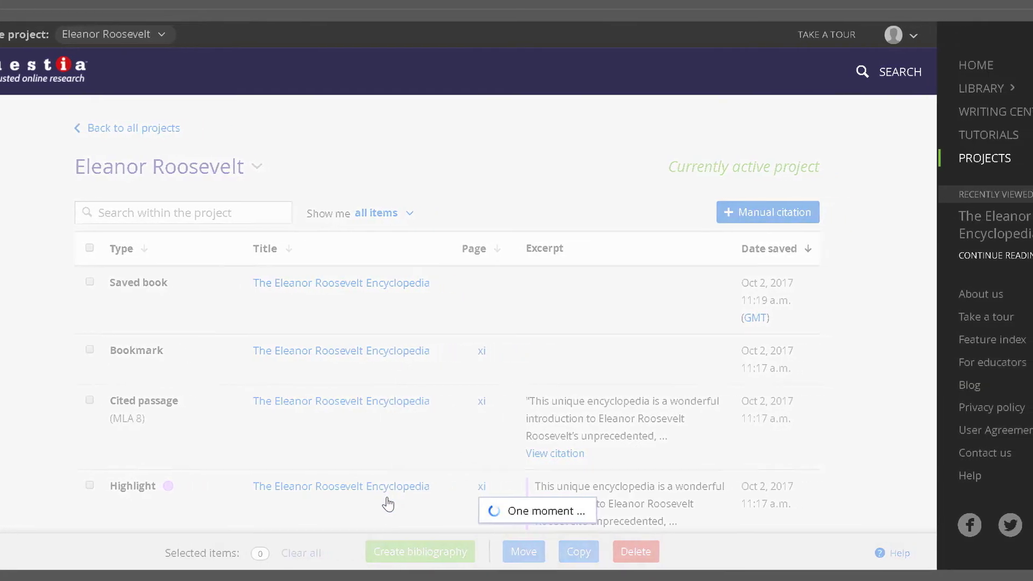